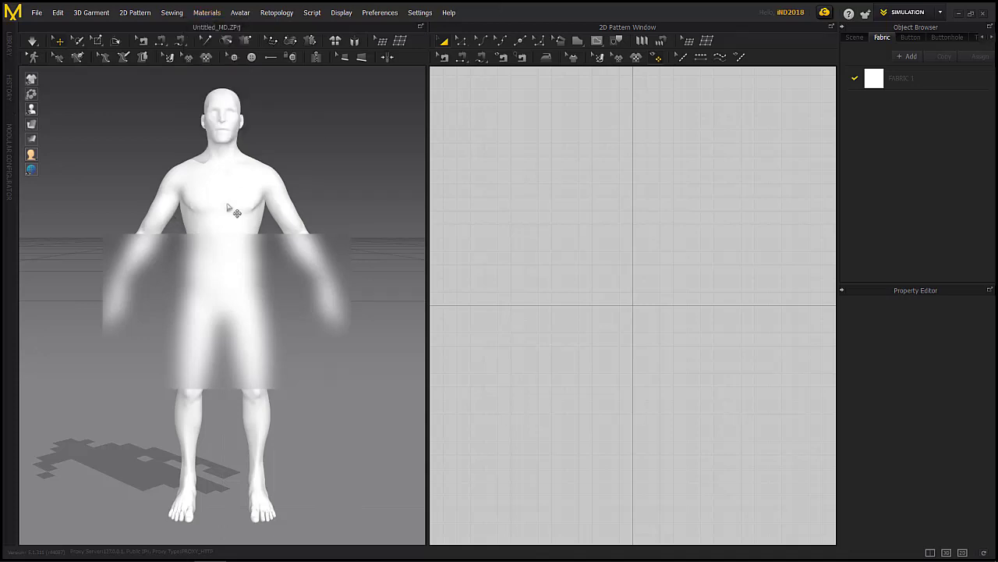
Examine the avatar in the 3D view at different distances and view its mesh properties
scroll(234, 206, "up", 8)
scroll(236, 208, "down", 3)
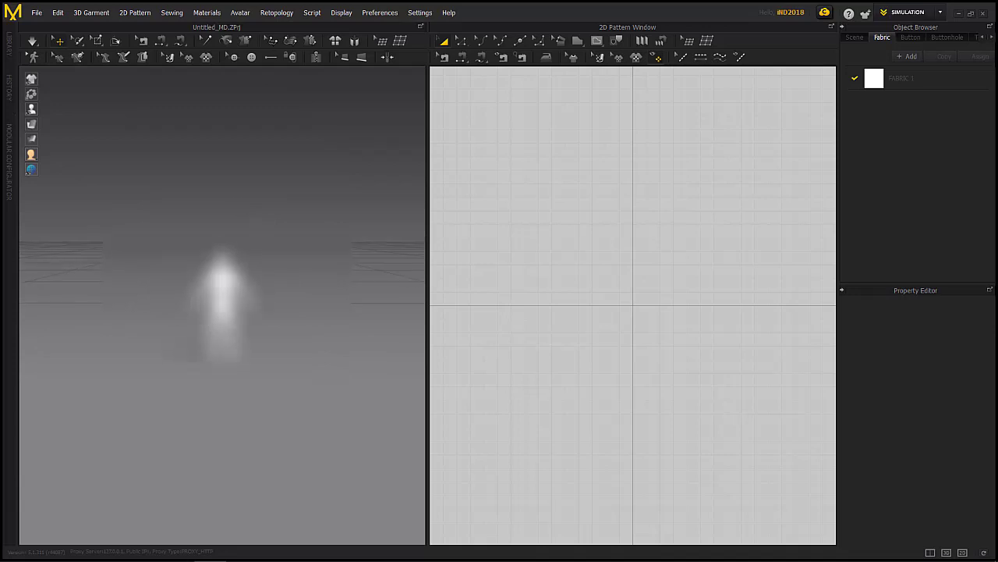
scroll(222, 305, "down", 5)
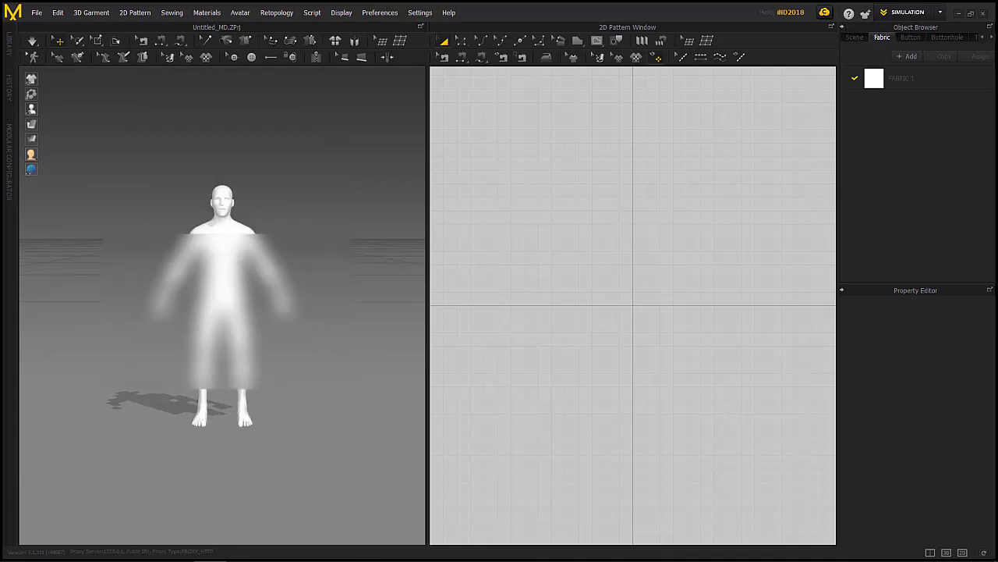
scroll(222, 305, "down", 4)
scroll(263, 216, "down", 4)
scroll(222, 304, "up", 2)
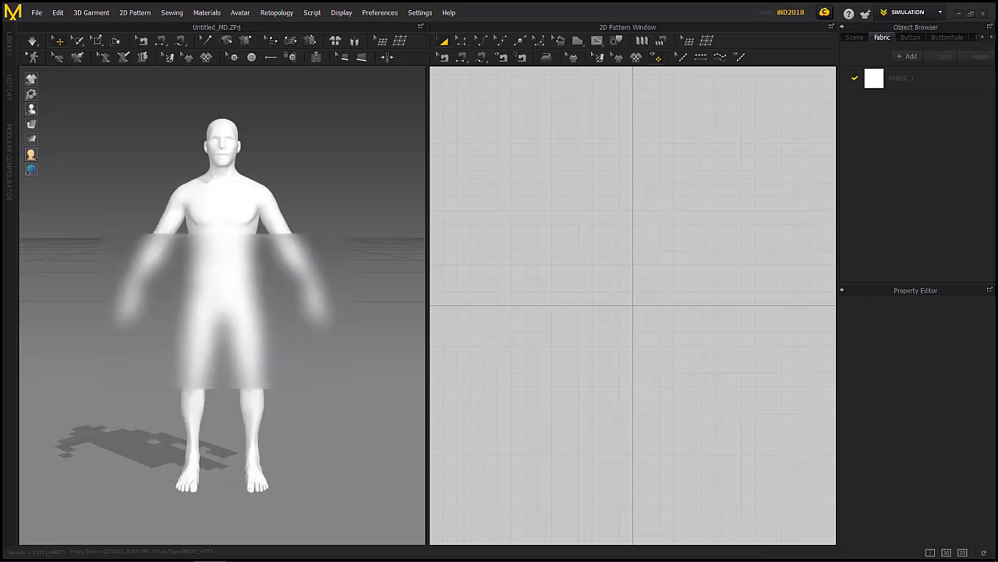
scroll(262, 217, "up", 2)
scroll(276, 221, "down", 2)
left_click(234, 190)
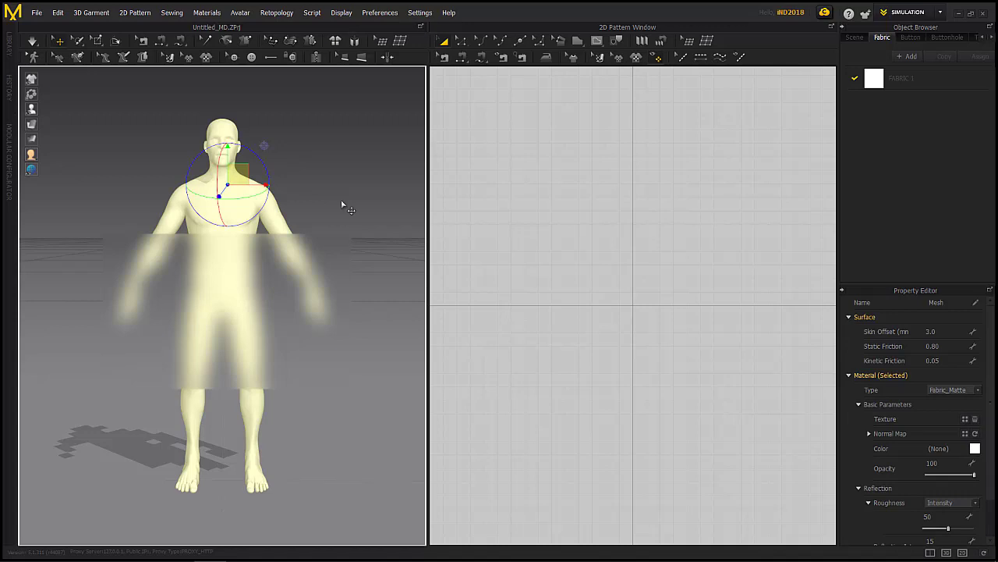
left_click(226, 289)
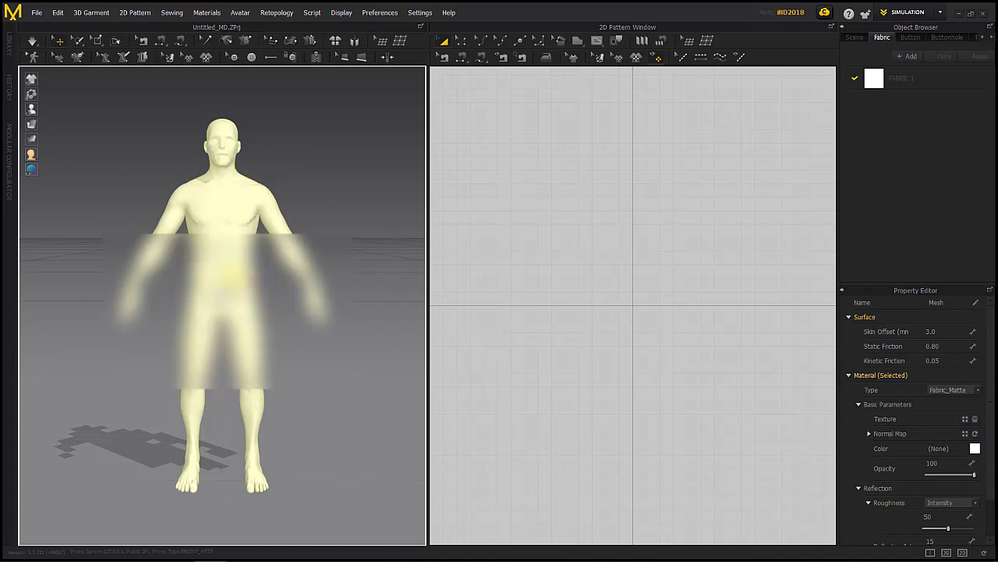
Examine the empty 2D pattern window's grid and origin axes at different zoom levels
scroll(662, 310, "down", 2)
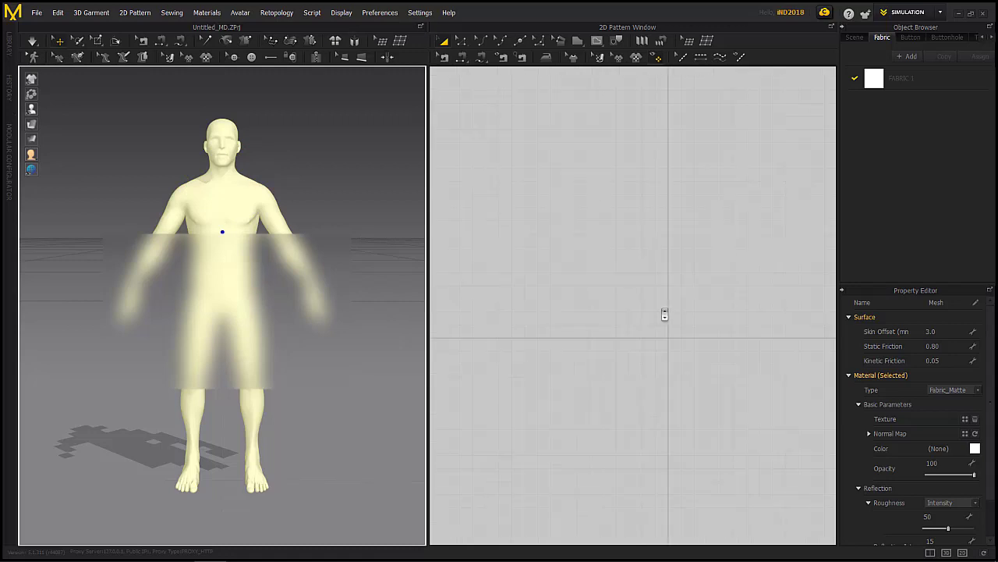
scroll(606, 263, "up", 3)
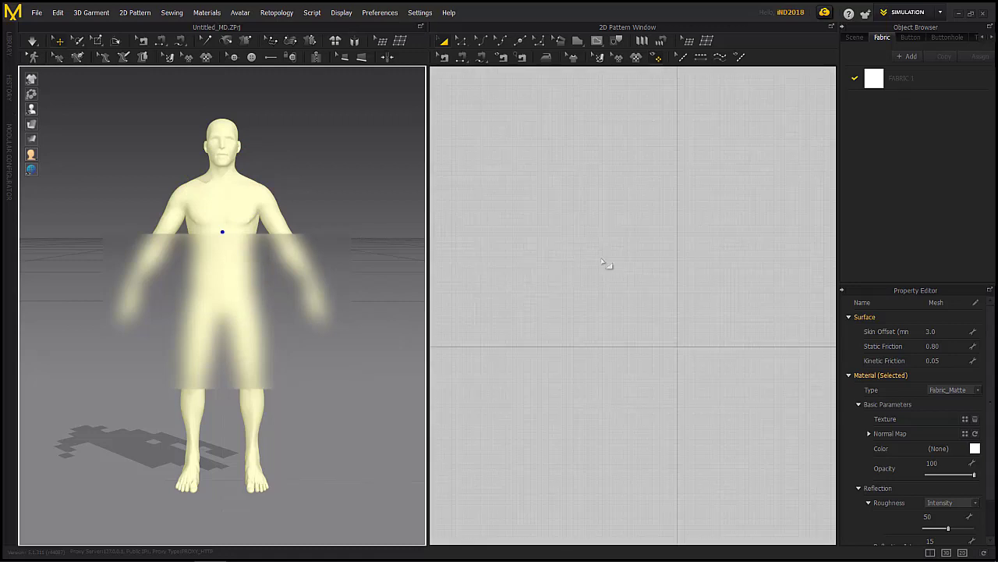
scroll(606, 263, "down", 3)
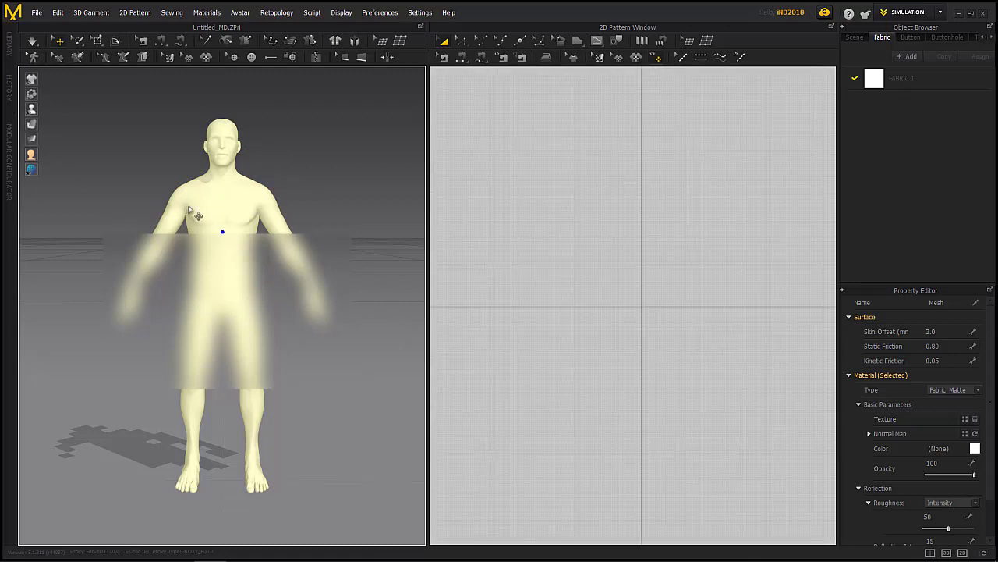
scroll(662, 232, "up", 3)
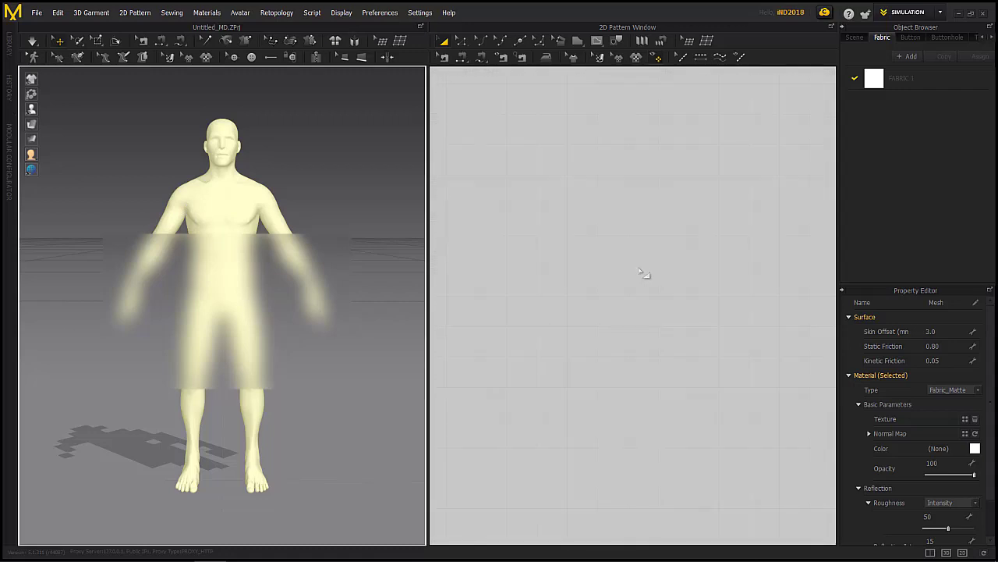
scroll(639, 271, "down", 3)
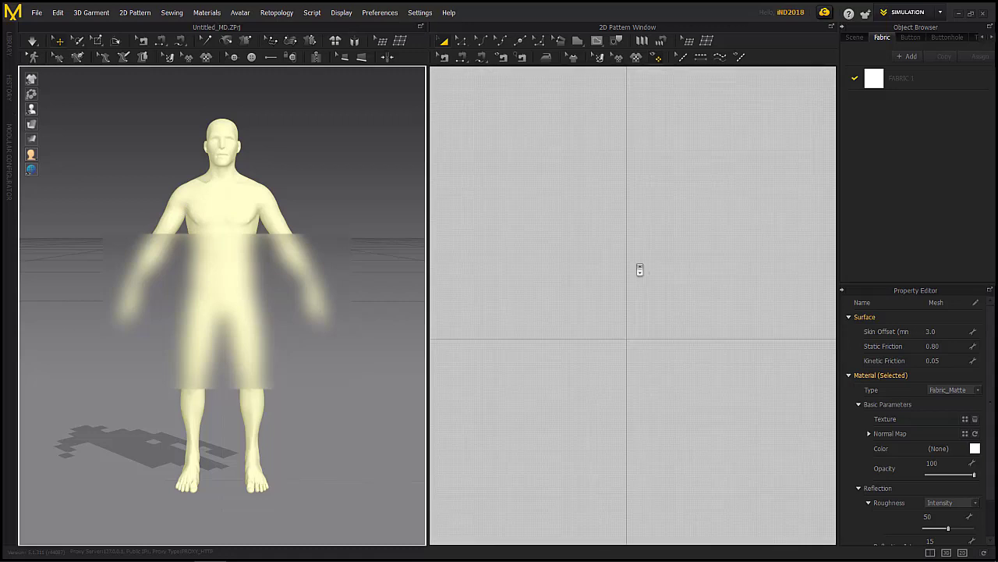
scroll(639, 270, "up", 3)
left_click_drag(527, 270, 621, 290)
scroll(599, 261, "up", 3)
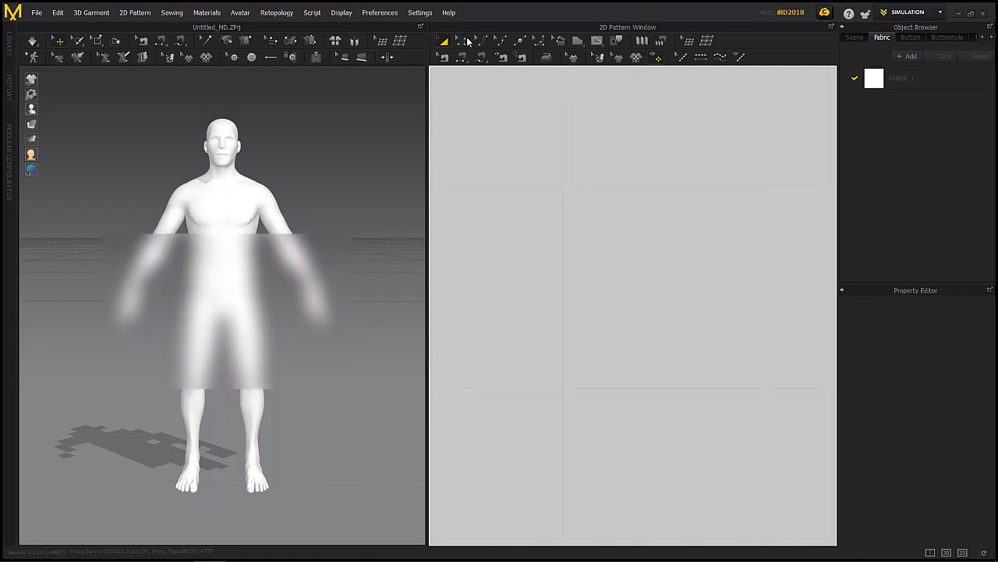
View the properties of the avatar mesh and of FABRIC 1, and clear the selection
left_click(232, 230)
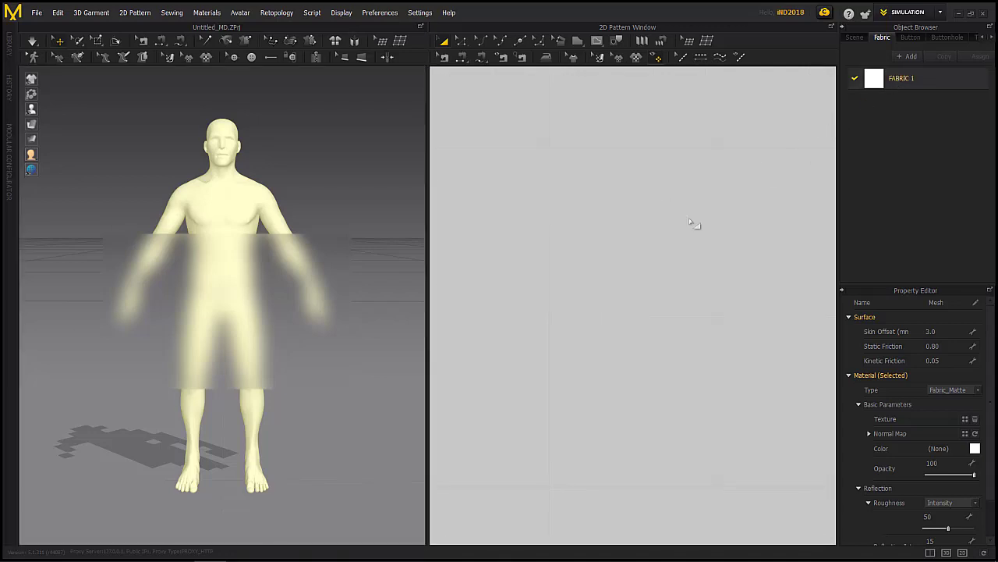
right_click(896, 81)
left_click(900, 170)
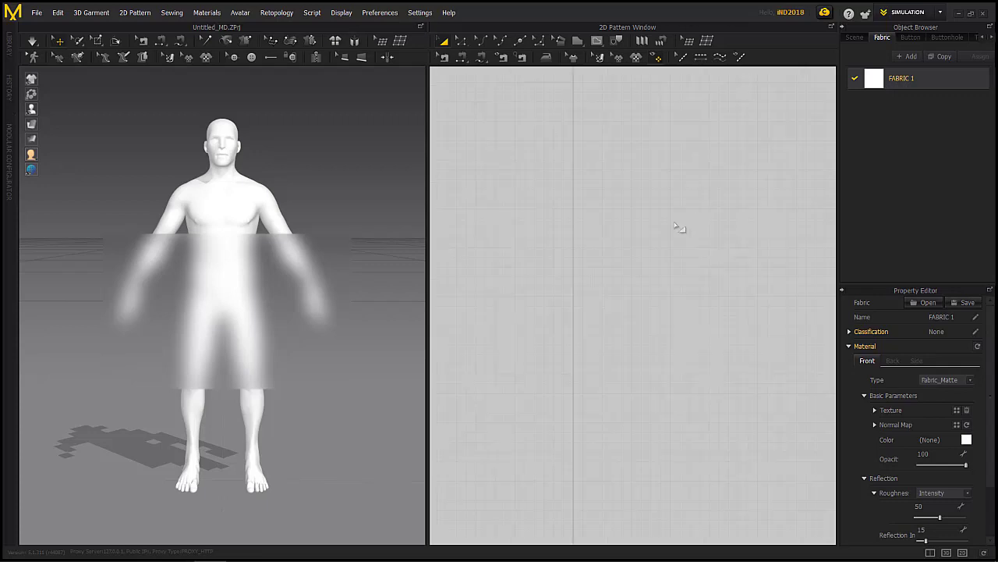
left_click(666, 245)
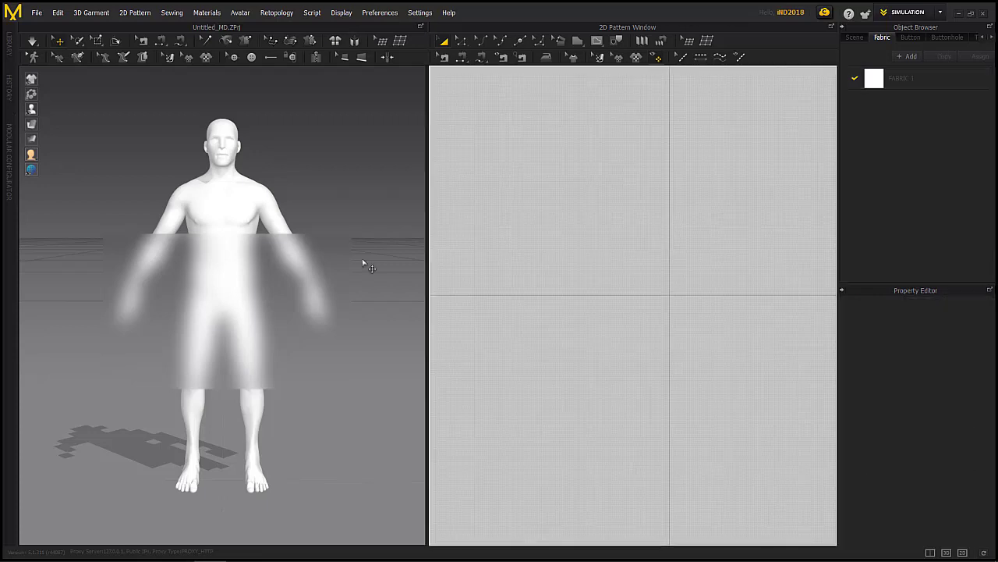
left_click(263, 231)
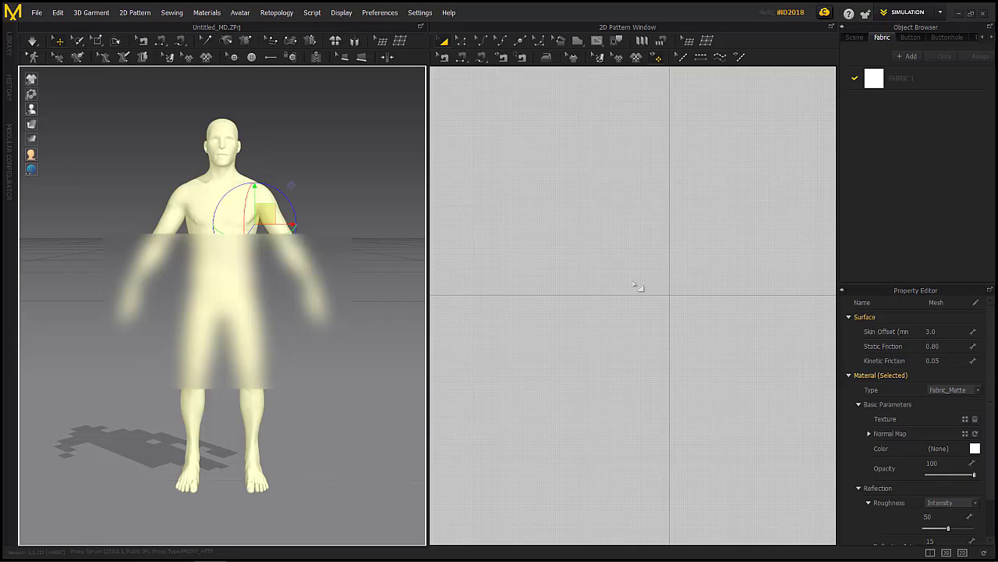
left_click(621, 308)
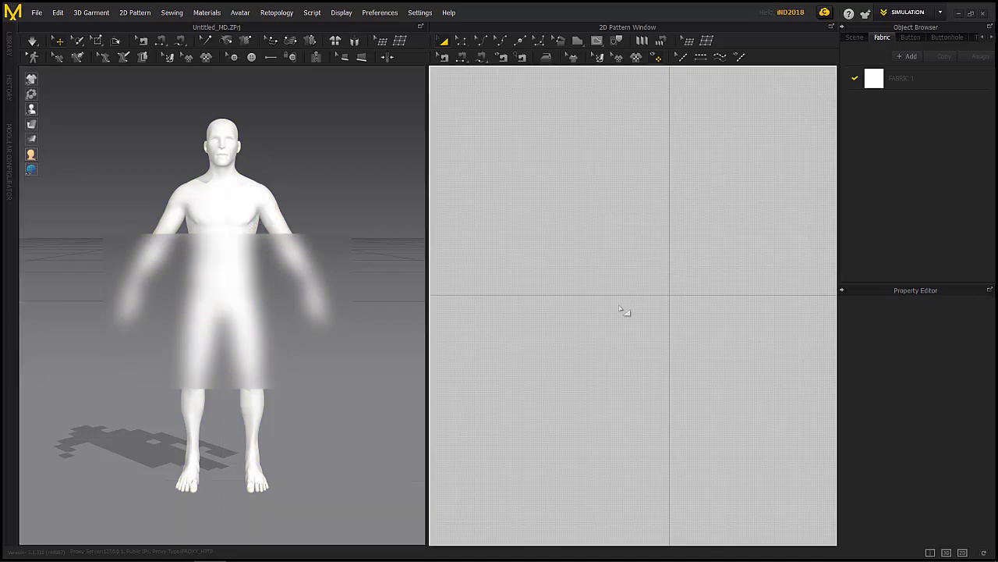
Draw a closed four-sided polygon pattern with sides of about 9757, 8071, 10170 and 7764 mm around the 2D grid's horizontal axis
key("s")
scroll(599, 287, "up", 3)
scroll(605, 287, "up", 2)
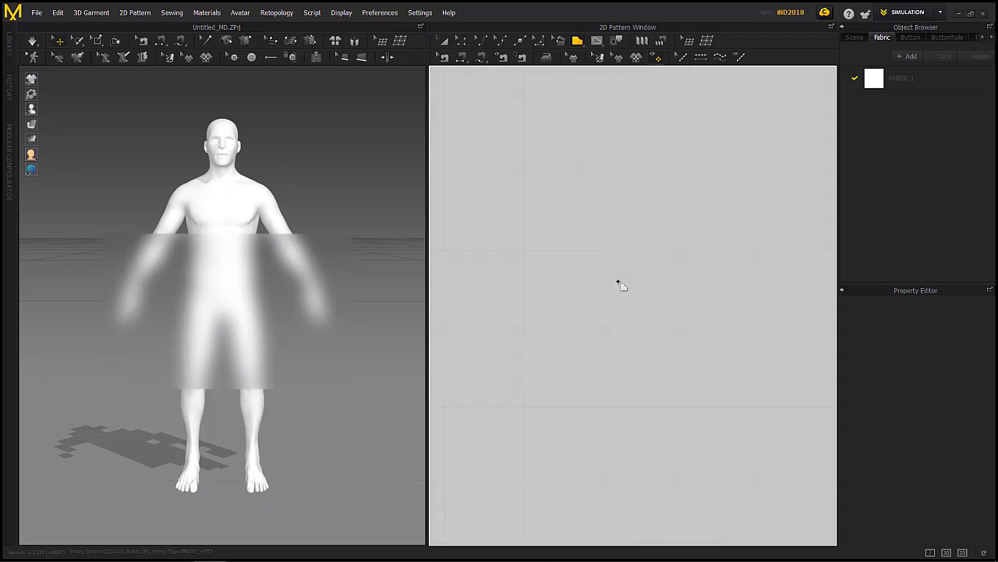
scroll(632, 283, "down", 3)
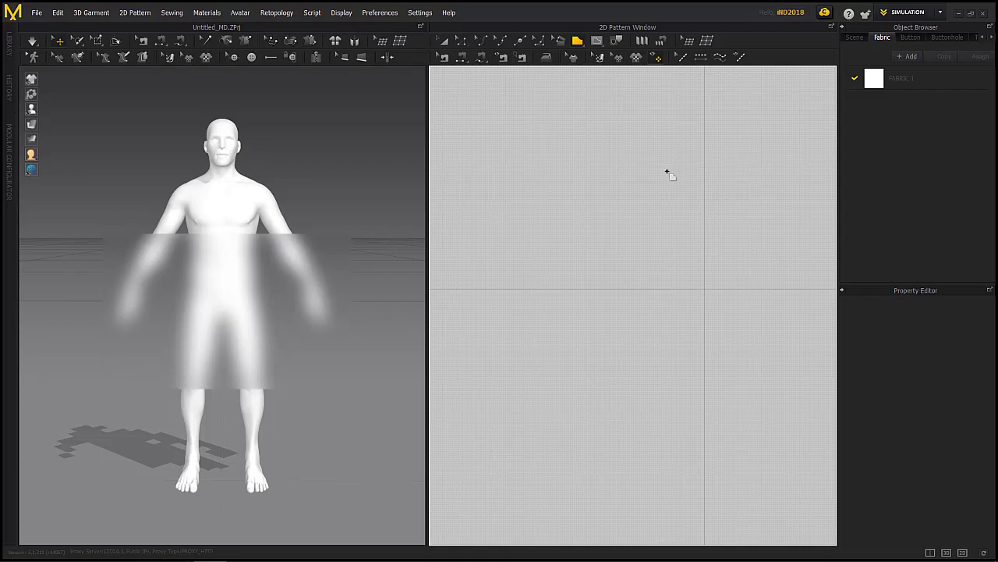
left_click(532, 215)
left_click(730, 215)
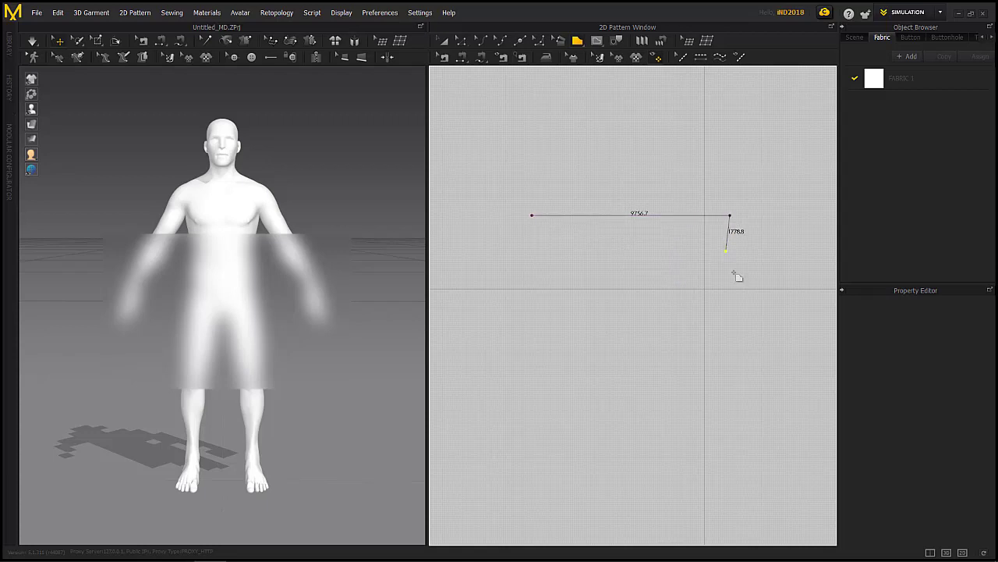
left_click(744, 379)
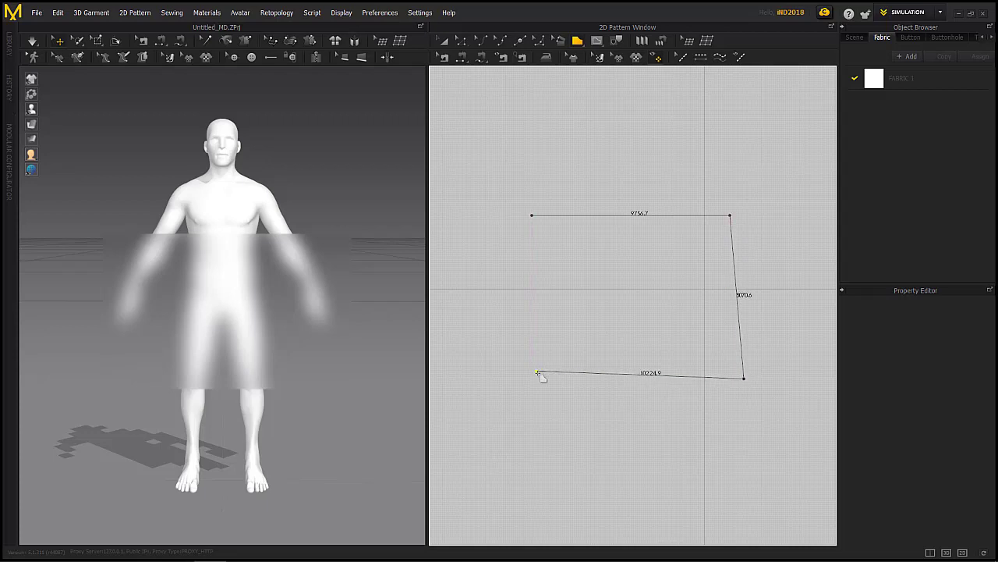
left_click(537, 373)
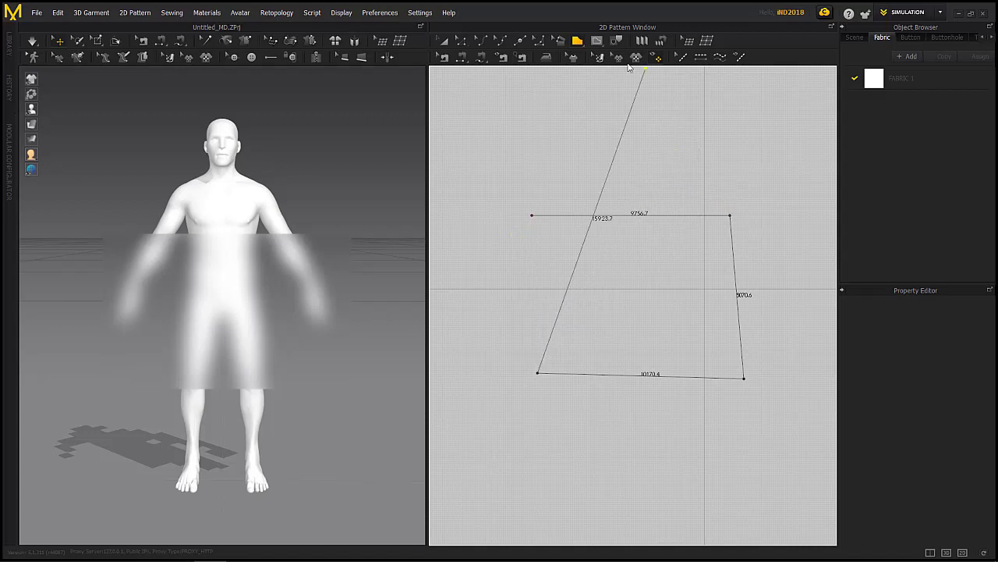
middle_click_drag(576, 95, 584, 149)
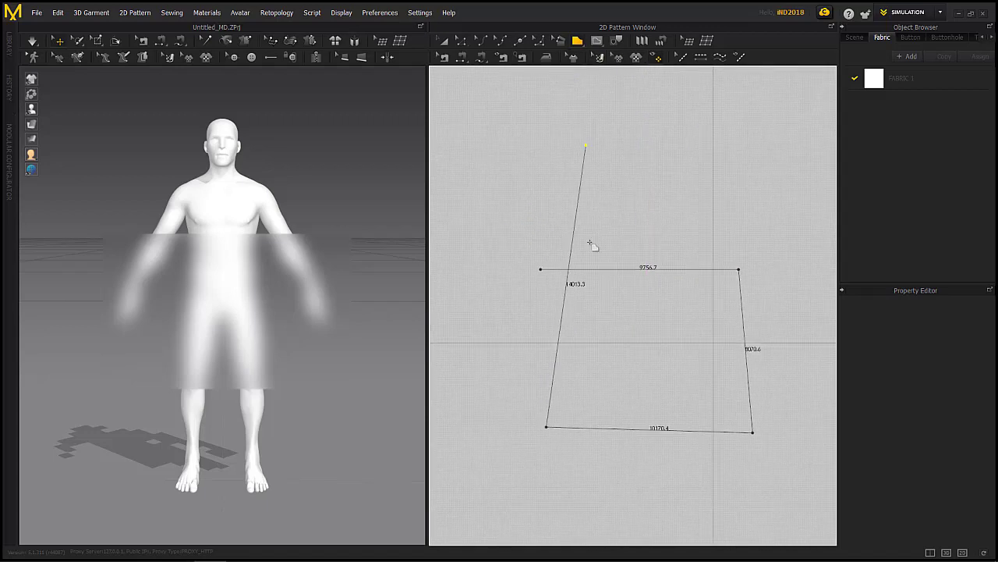
left_click(540, 271)
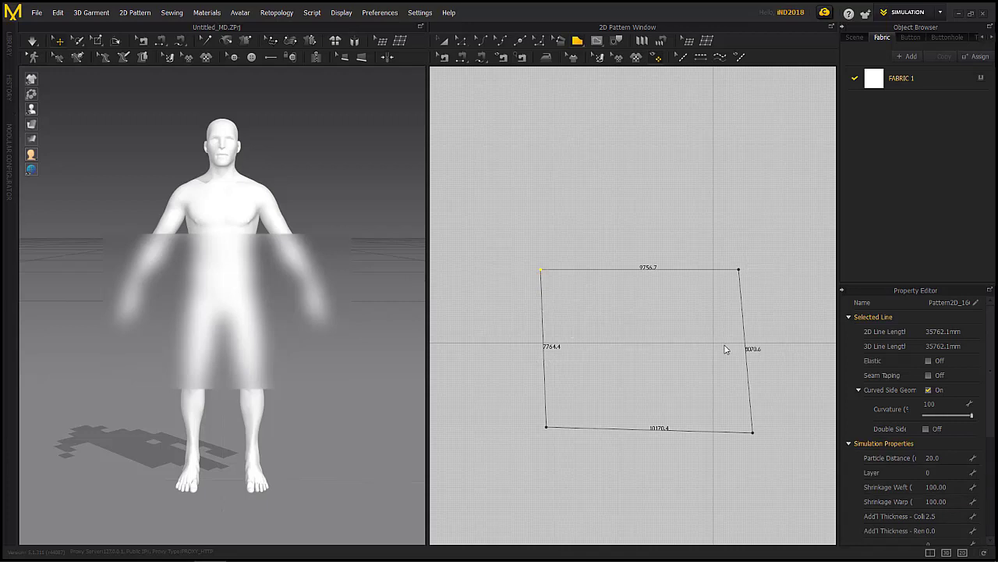
Try starting another polygon line from a point inside the four-sided pattern, cancelling each segment length entry
left_click(566, 324)
scroll(564, 326, "down", 8)
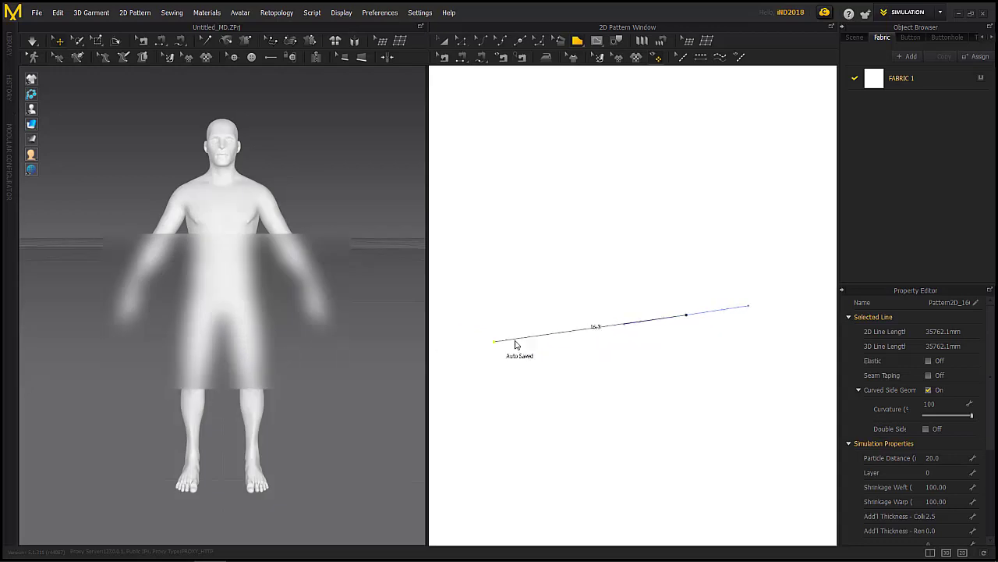
scroll(605, 338, "up", 5)
scroll(769, 288, "down", 5)
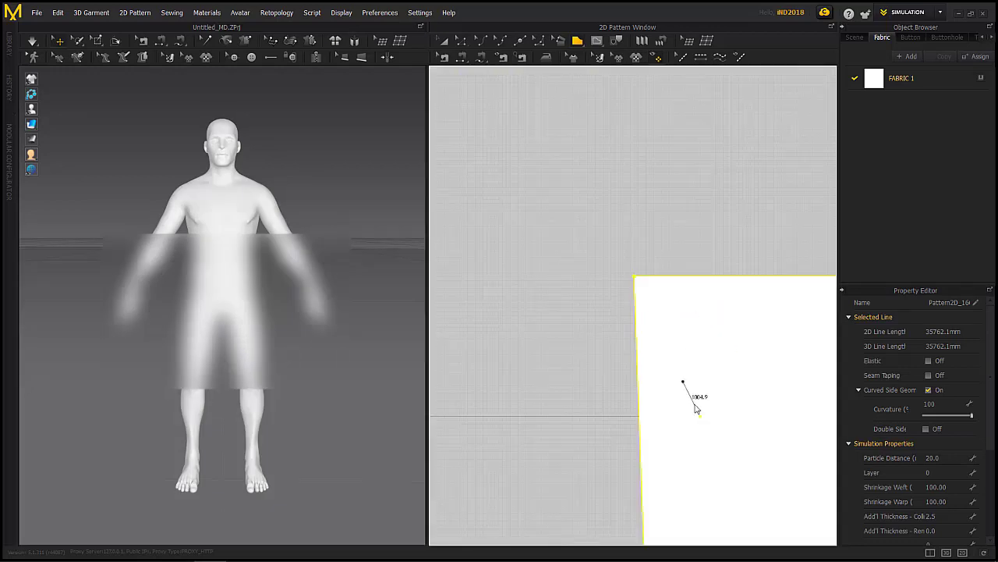
left_click_drag(683, 363, 543, 275)
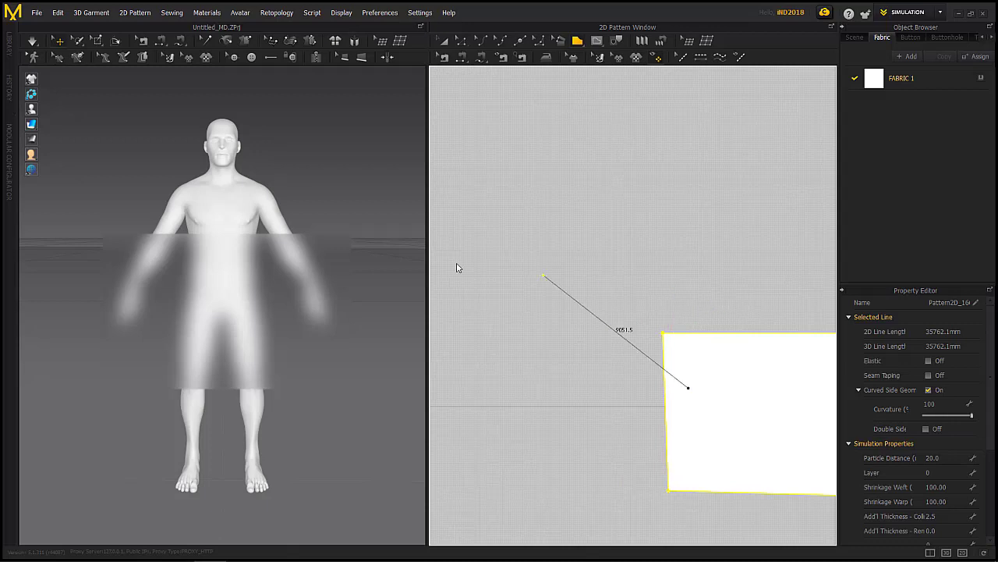
right_click(722, 273)
left_click(517, 324)
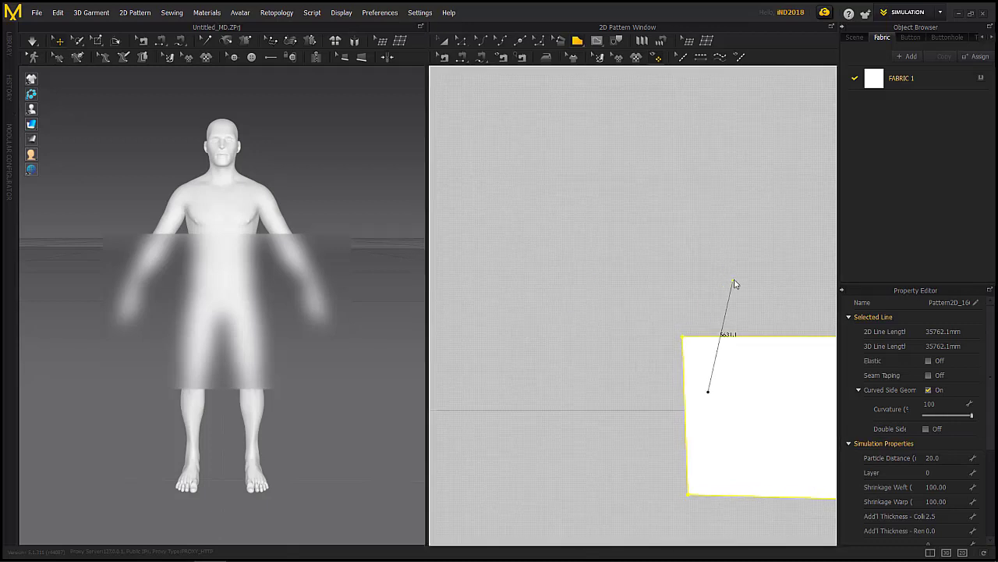
right_click(738, 277)
left_click(518, 324)
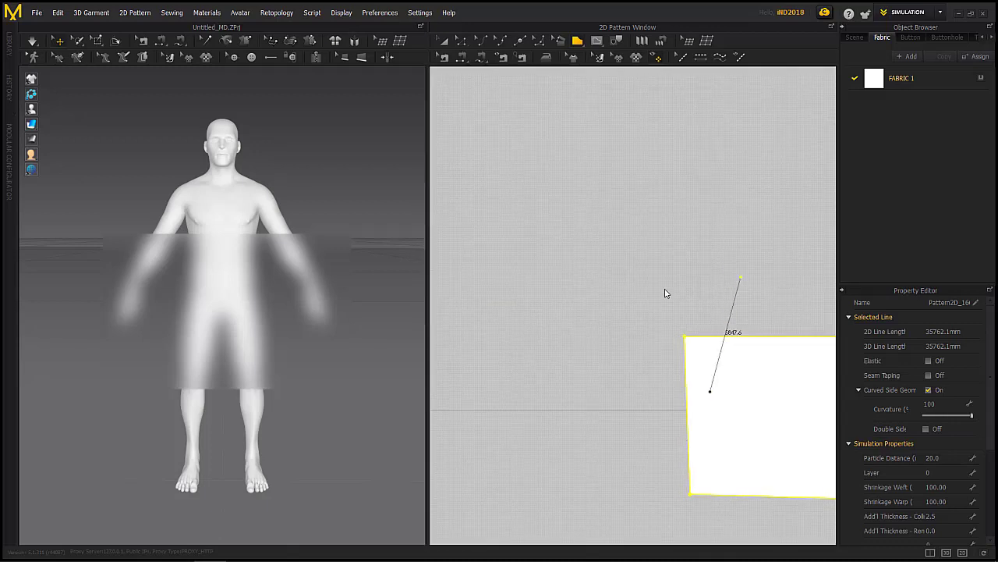
scroll(624, 386, "up", 3)
scroll(669, 377, "down", 3)
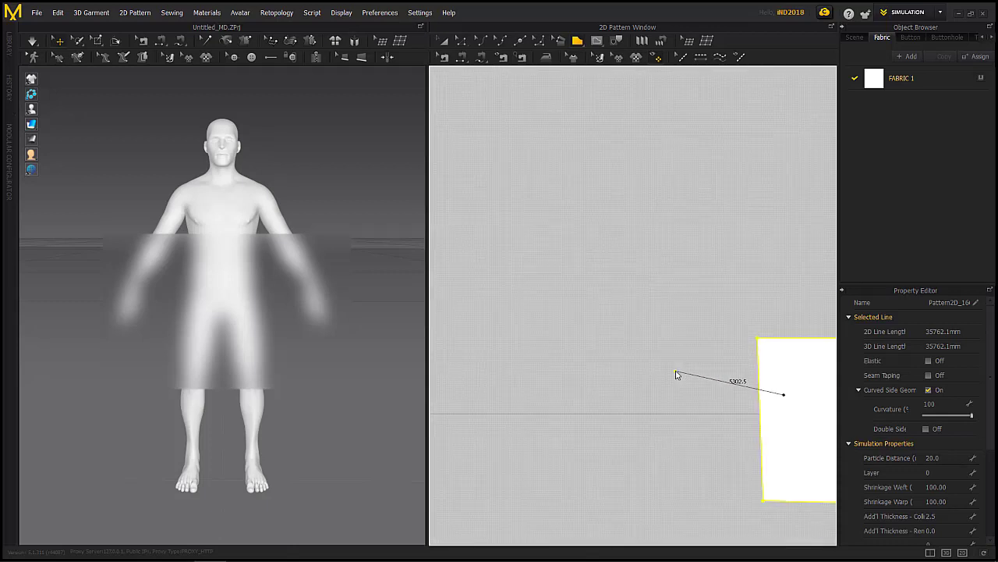
right_click(755, 271)
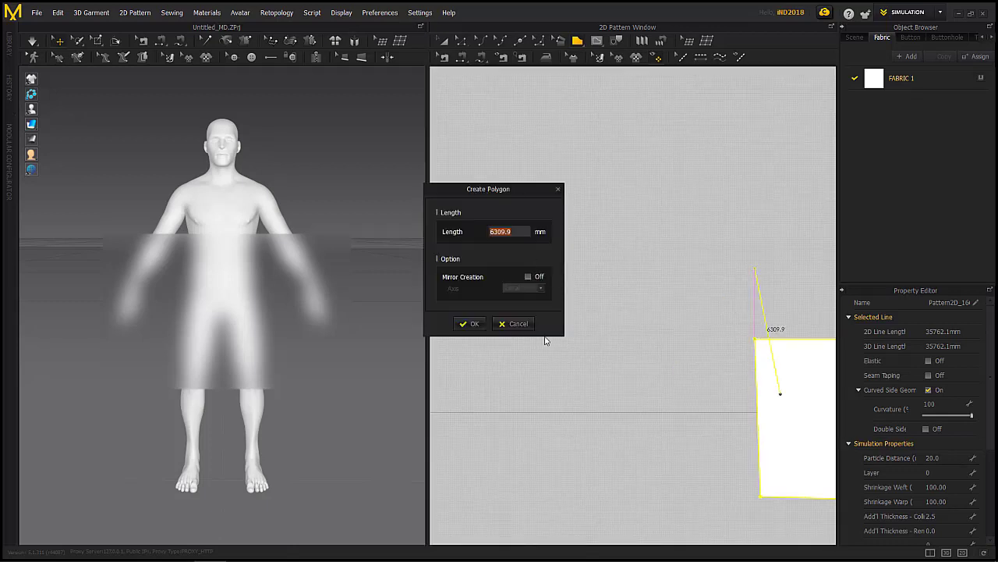
left_click(523, 325)
scroll(678, 361, "up", 3)
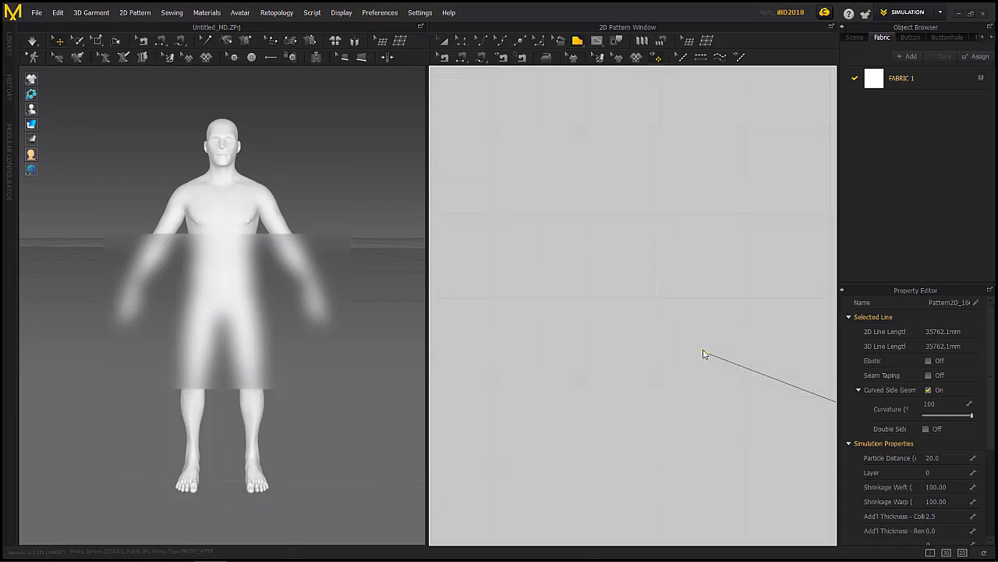
scroll(694, 349, "down", 3)
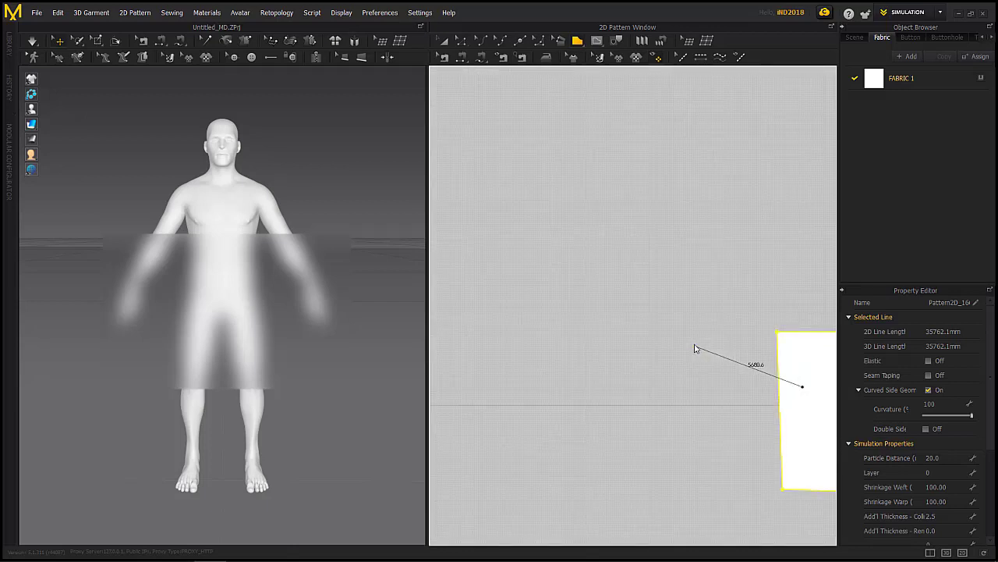
Try drawing curved and straight polygon lines outward from inside the four-sided pattern, cancelling the segment length entries
left_click(694, 347)
left_click(649, 381, "ctrl")
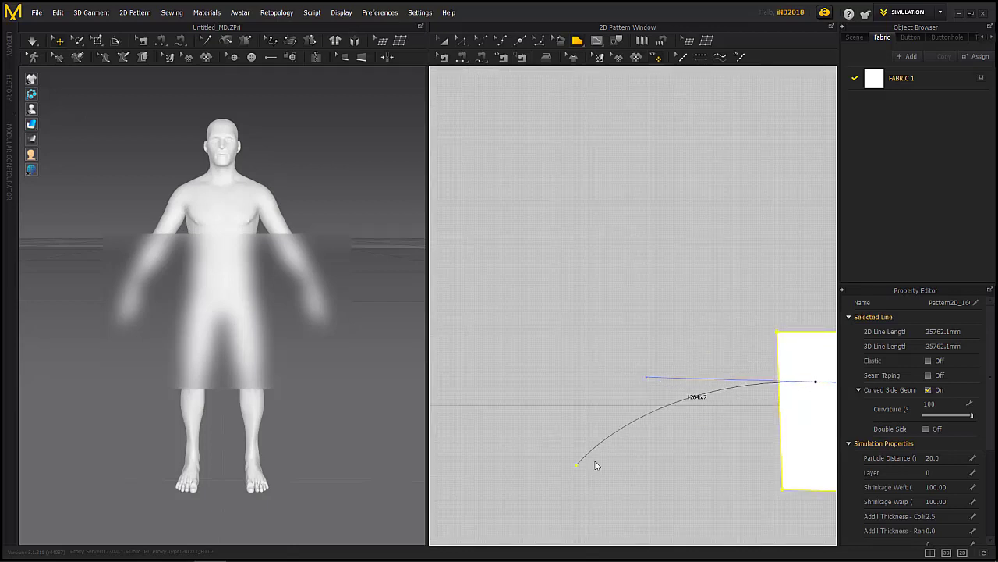
right_click(679, 461)
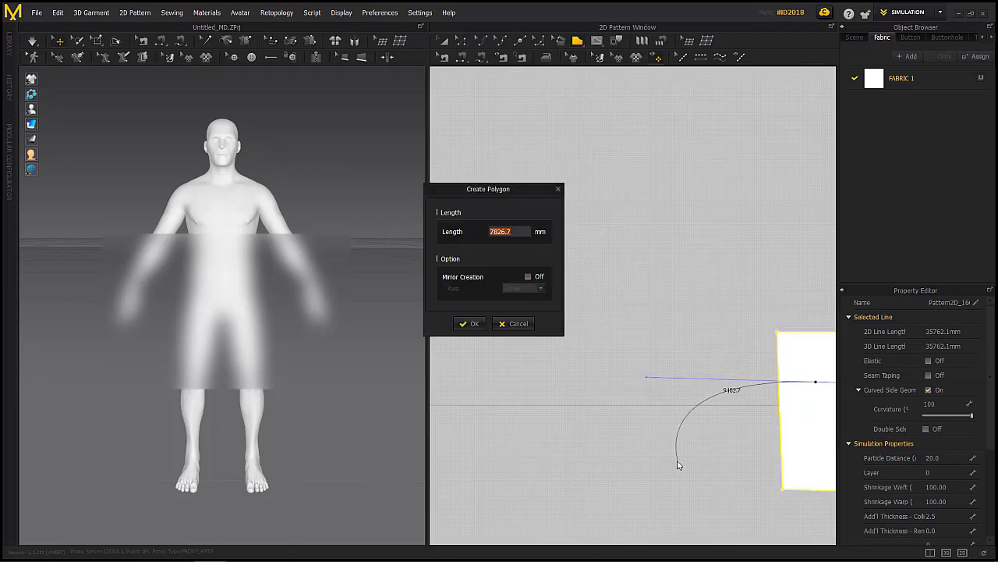
left_click(519, 323)
scroll(764, 265, "up", 3)
scroll(768, 294, "up", 3)
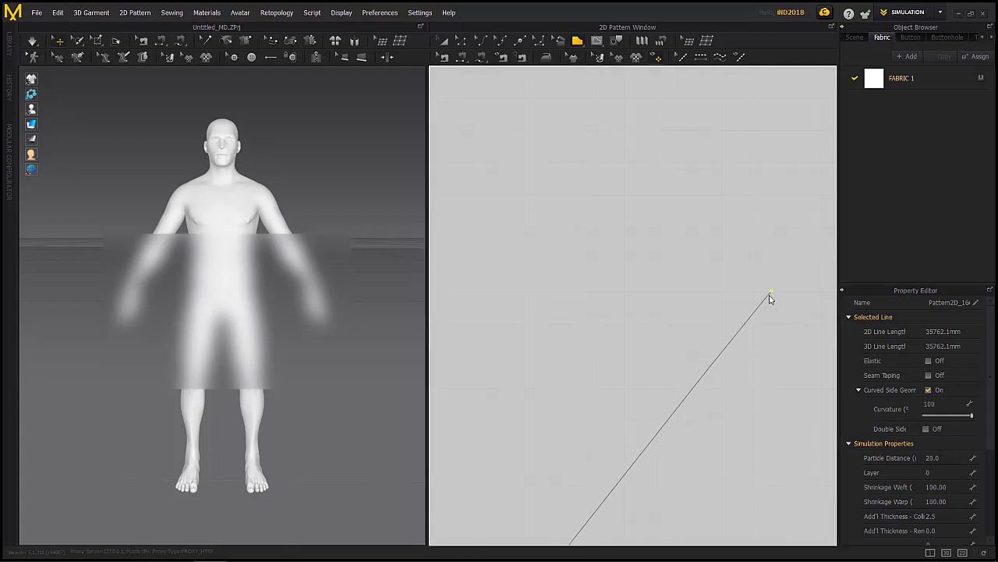
scroll(612, 308, "down", 4)
scroll(613, 309, "down", 3)
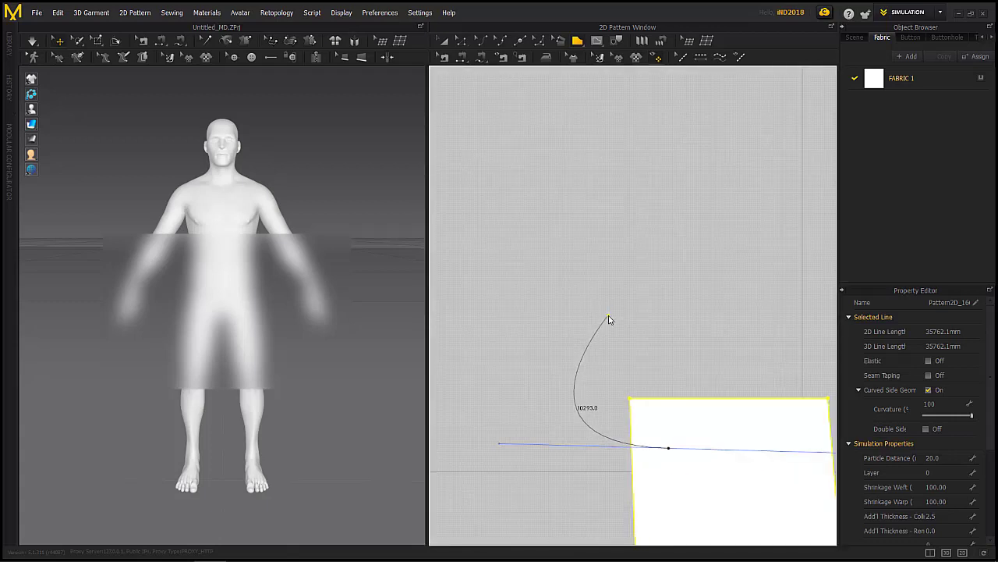
left_click(669, 438)
left_click_drag(714, 426, 484, 385)
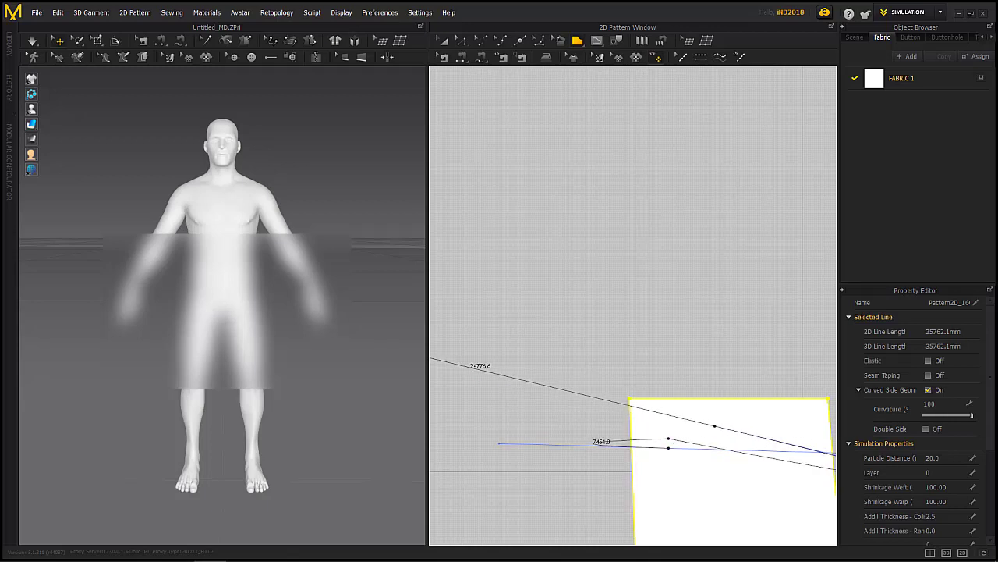
right_click(797, 454)
left_click(512, 325)
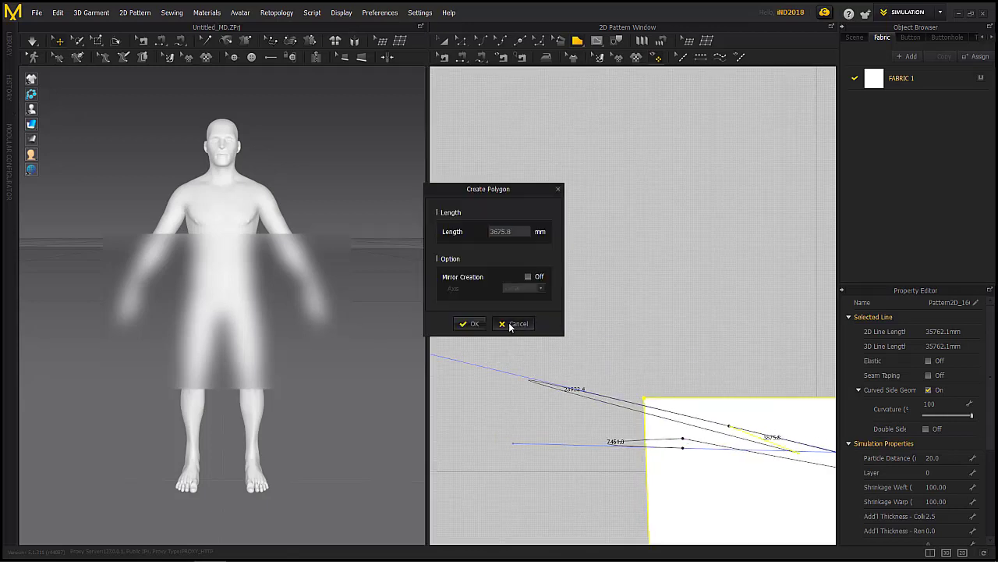
Leave polygon drawing by switching to the Transform Pattern tool in the 2D pattern window
left_click(444, 42)
scroll(739, 500, "up", 10)
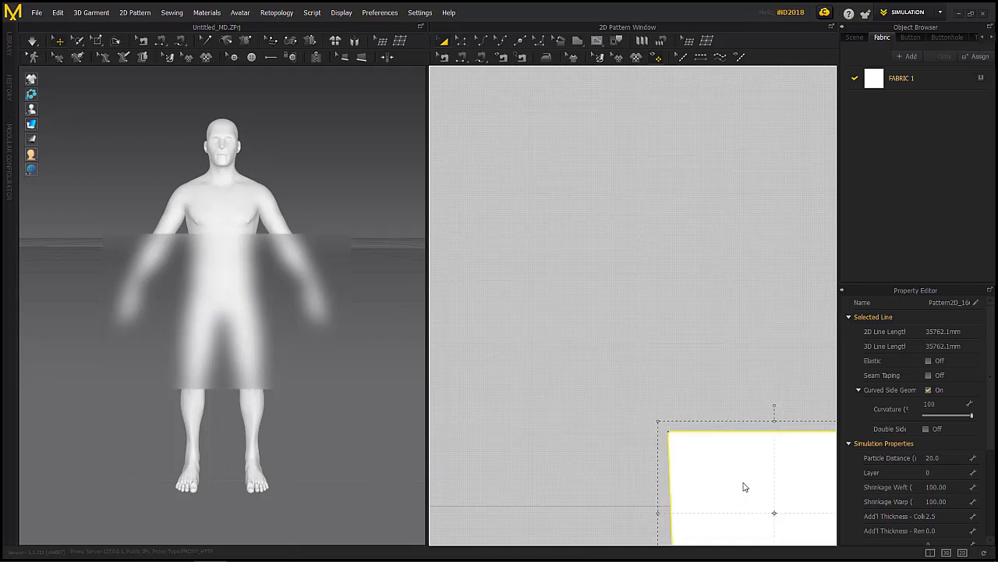
scroll(580, 350, "up", 2)
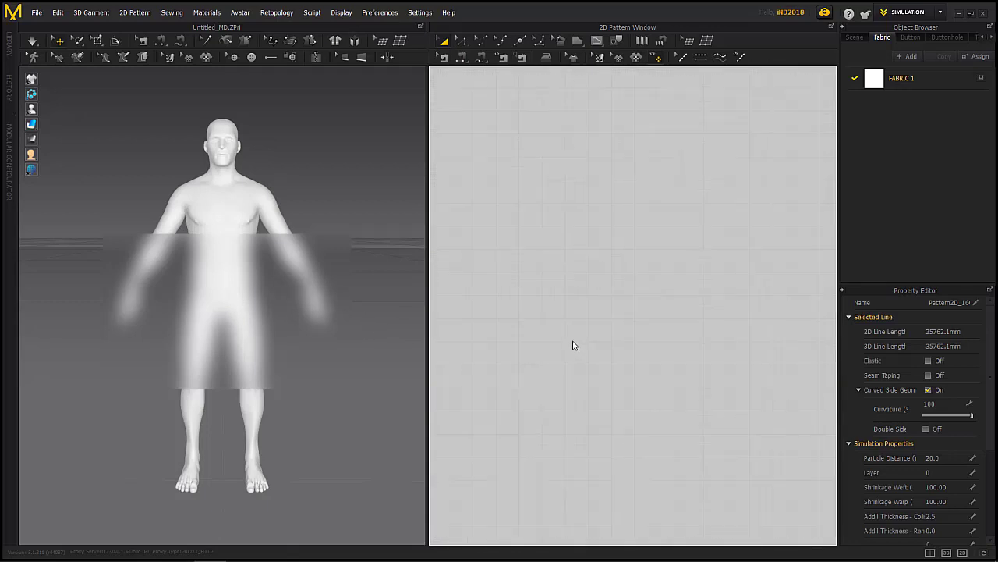
Toggle the garment's visibility in the 3D window and clear the avatar selection
left_click(222, 204)
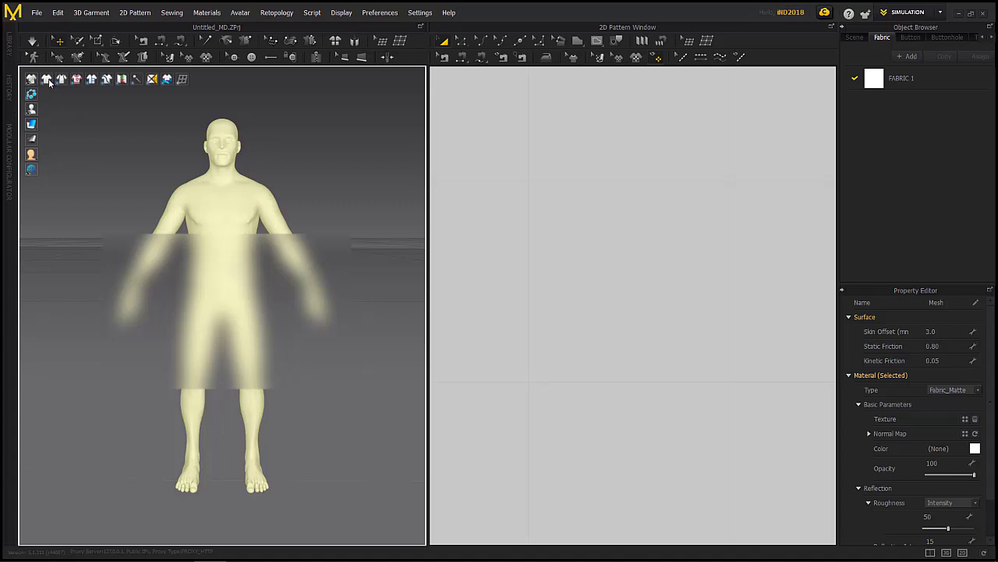
left_click(49, 81)
left_click(477, 312)
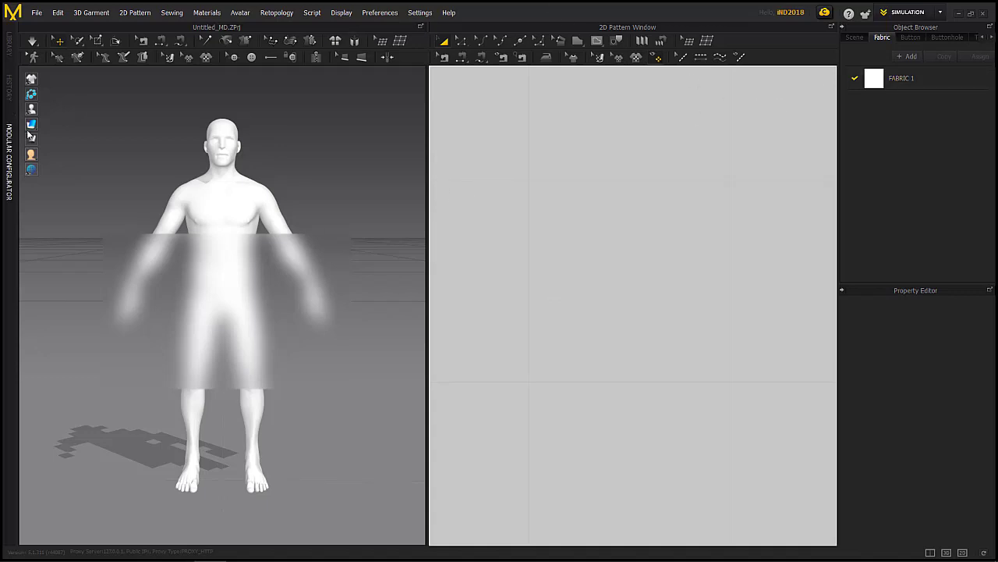
Toggle the avatar's visibility off and on several times, and switch its render style to the plain monochrome surface
mouse_move(34, 131)
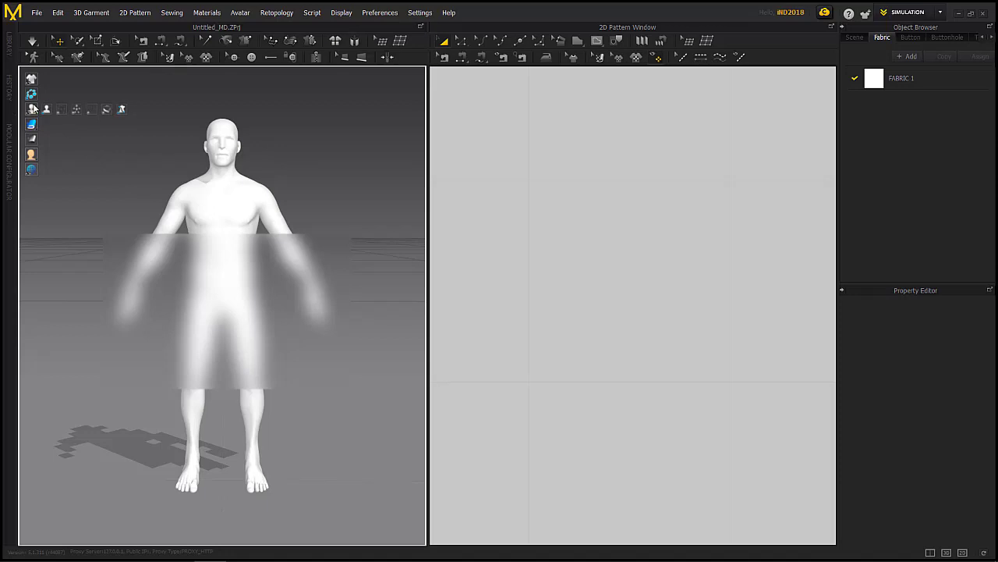
left_click(49, 109)
left_click(48, 109)
left_click(48, 109)
left_click(49, 109)
mouse_move(31, 110)
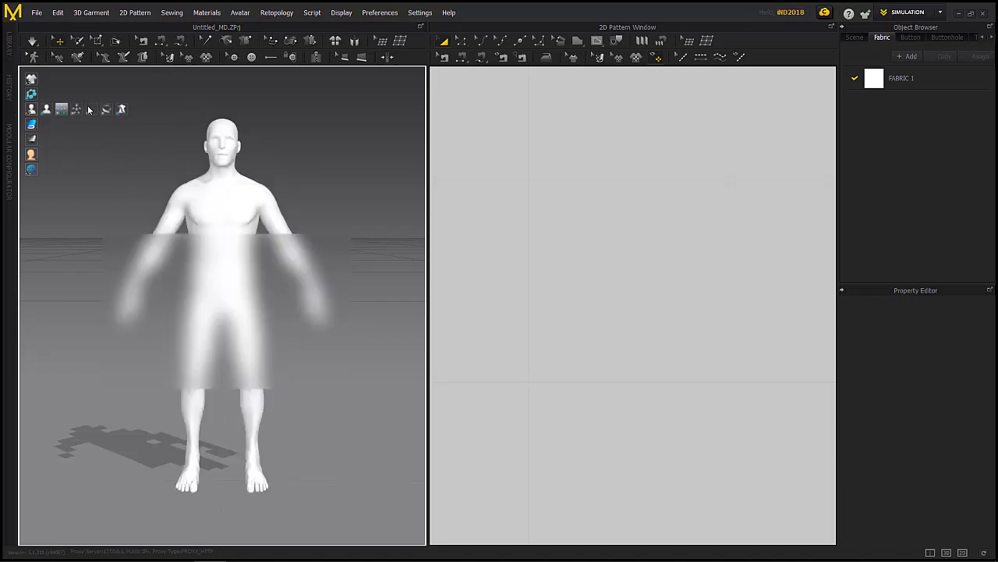
left_click(45, 155)
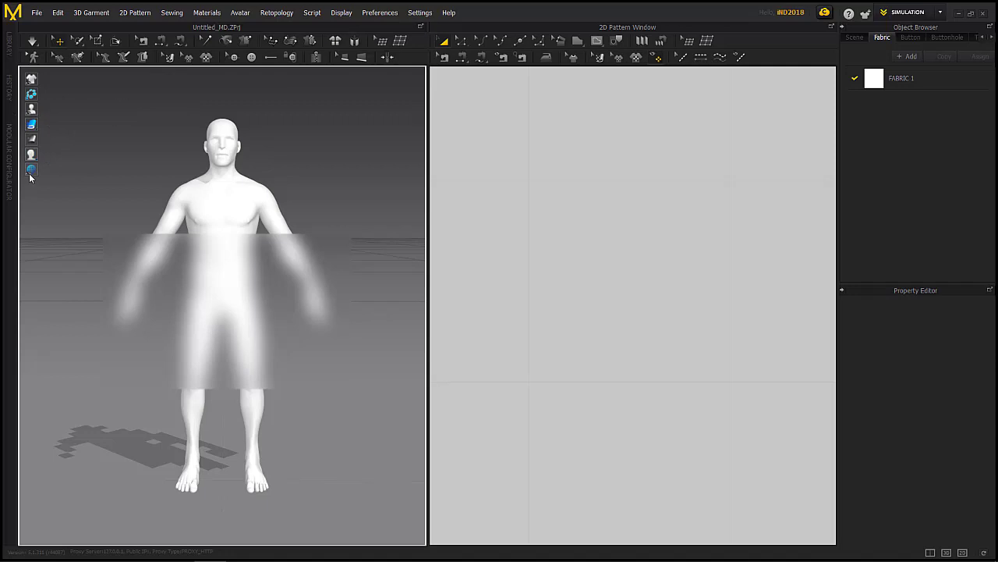
Try the 3D window's environment display options, toggling the lighting and the background around the avatar
left_click(46, 169)
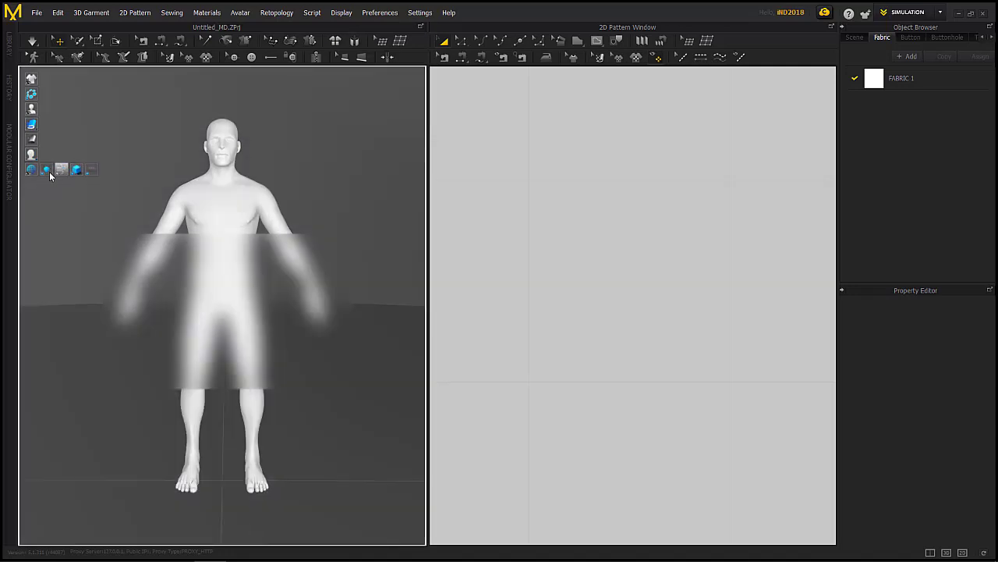
left_click(47, 170)
left_click(47, 170)
scroll(600, 273, "up", 2)
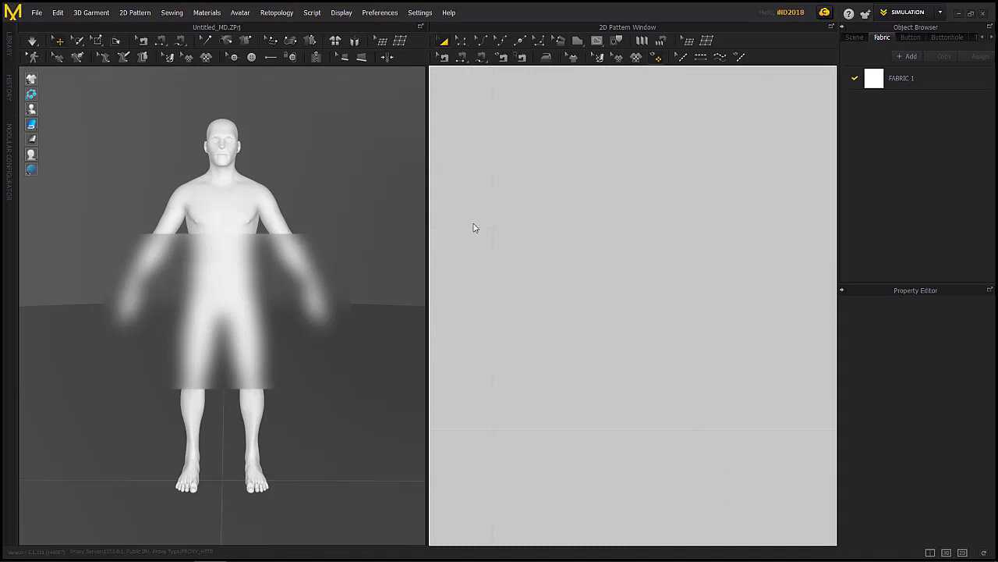
mouse_move(27, 174)
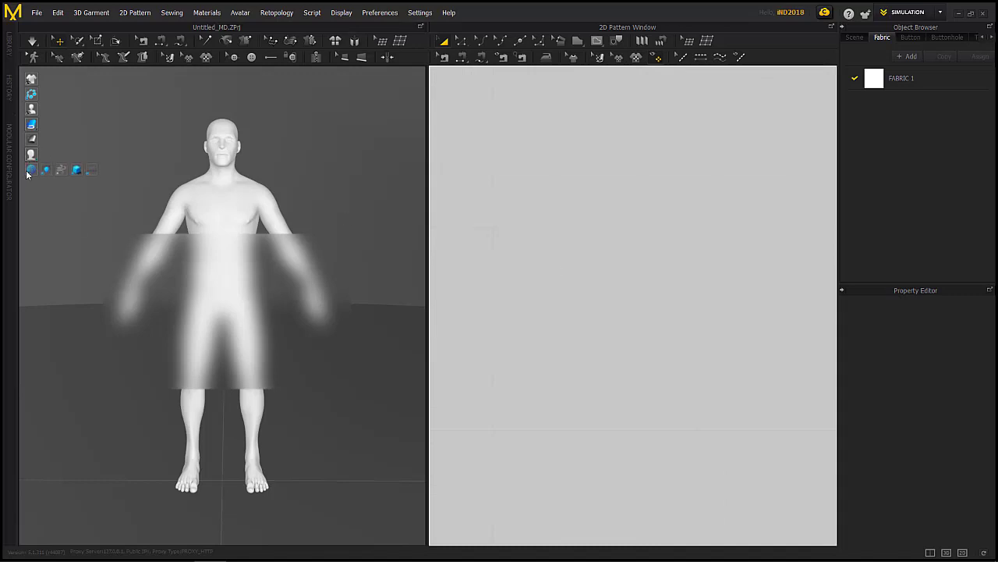
left_click(75, 171)
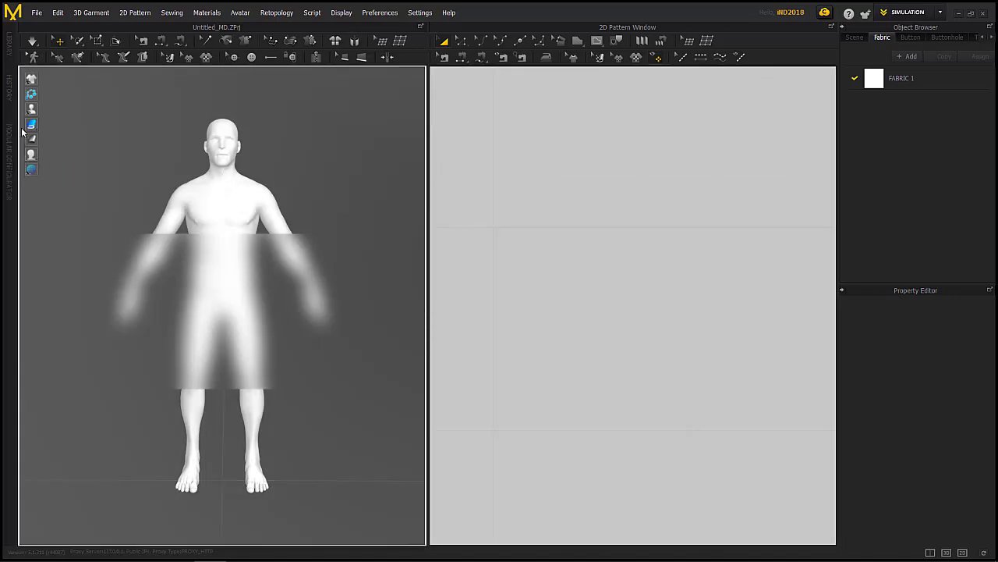
View the properties of the scene light and the avatar mesh, and examine the avatar from an angled side view
mouse_move(36, 99)
left_click(288, 229)
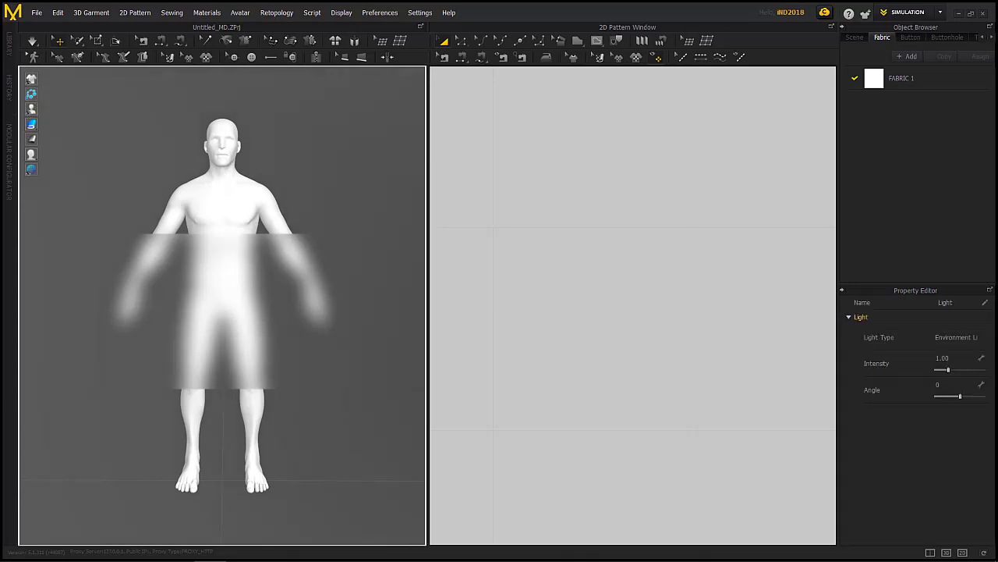
right_click(227, 231)
right_click_drag(40, 389, 312, 300)
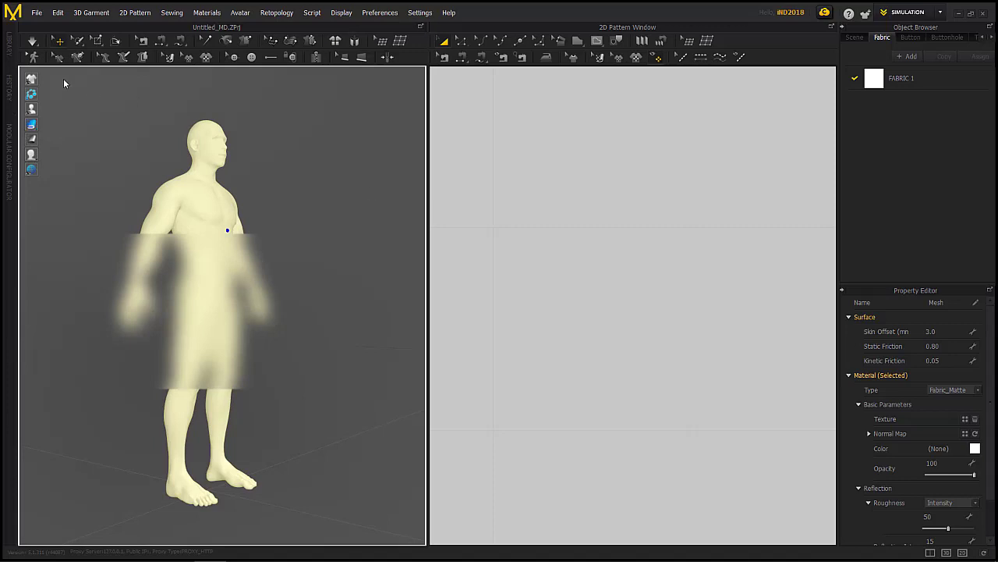
Toggle another garment display option in the 3D window and look over the remaining display options
mouse_move(31, 79)
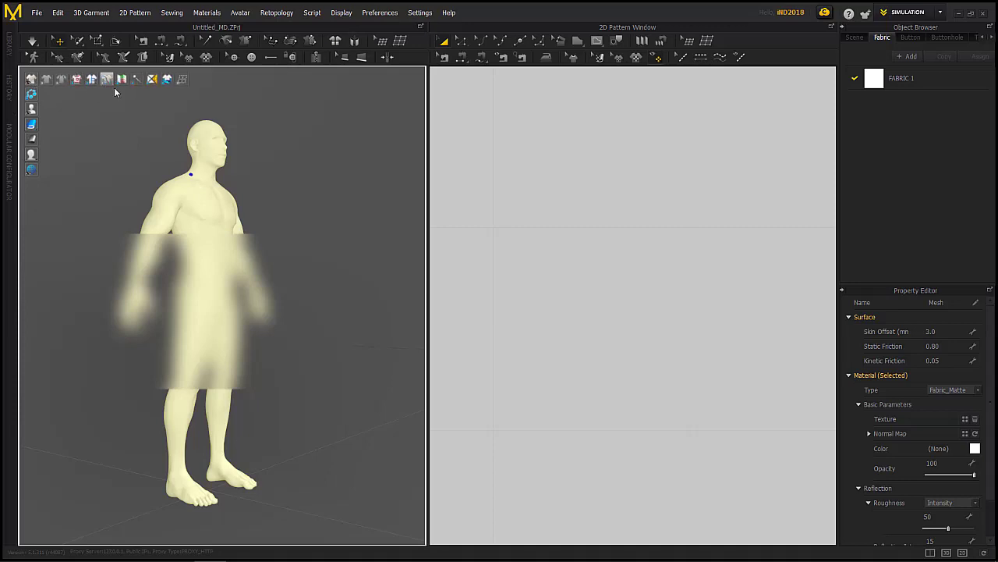
left_click(107, 80)
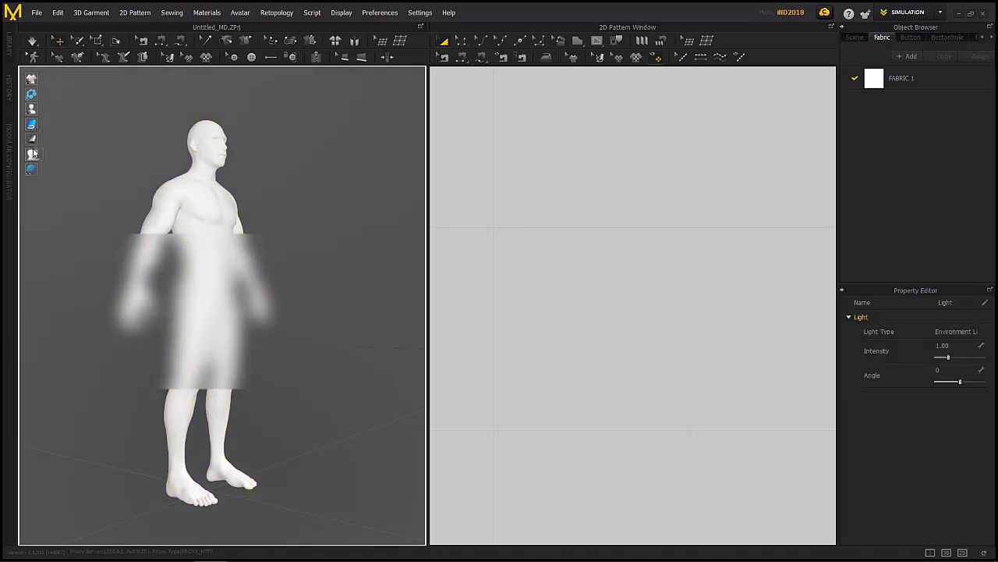
mouse_move(32, 126)
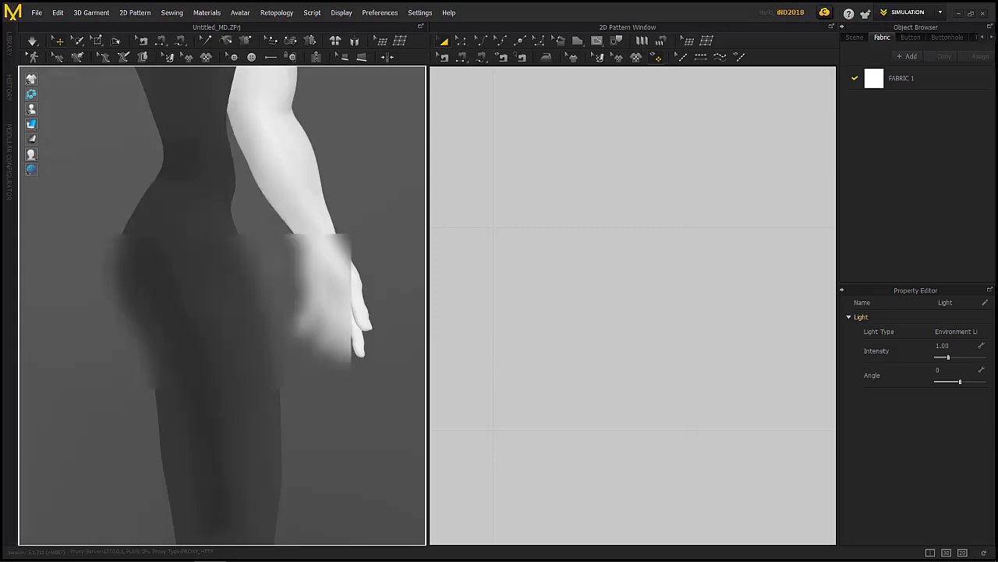
Clear the light selection and view a wider area of the 2D pattern grid
left_click(631, 269)
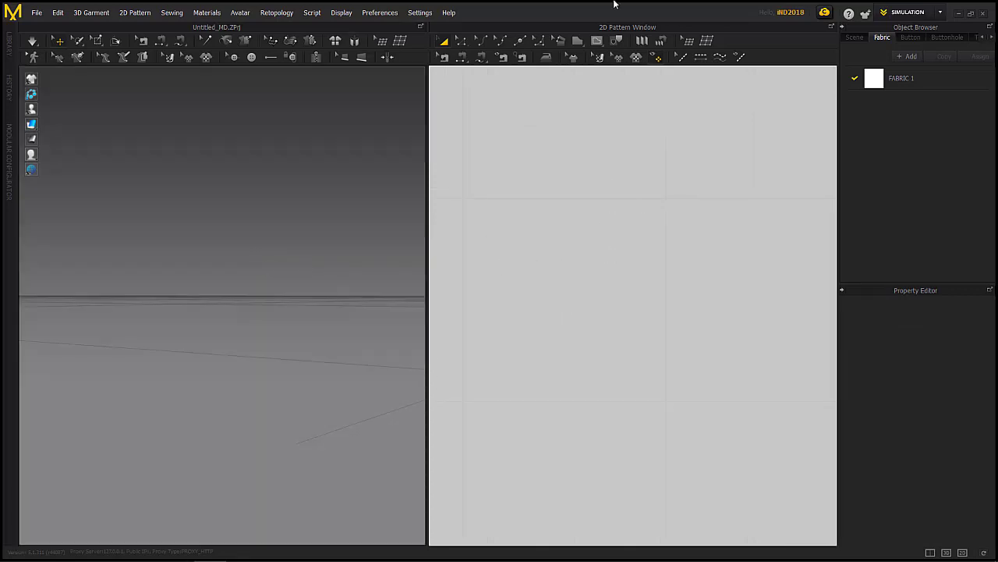
scroll(533, 216, "down", 5)
scroll(530, 219, "down", 2)
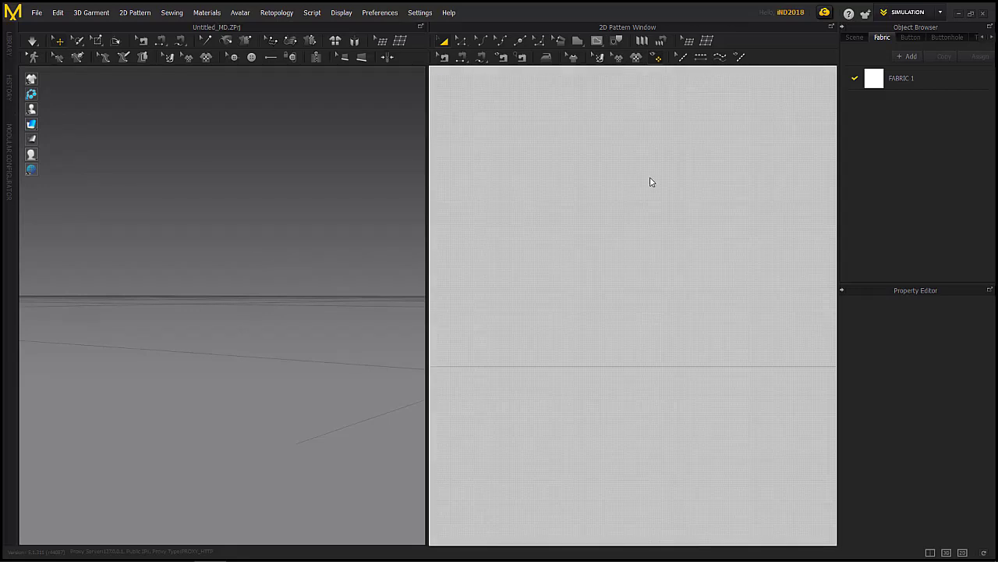